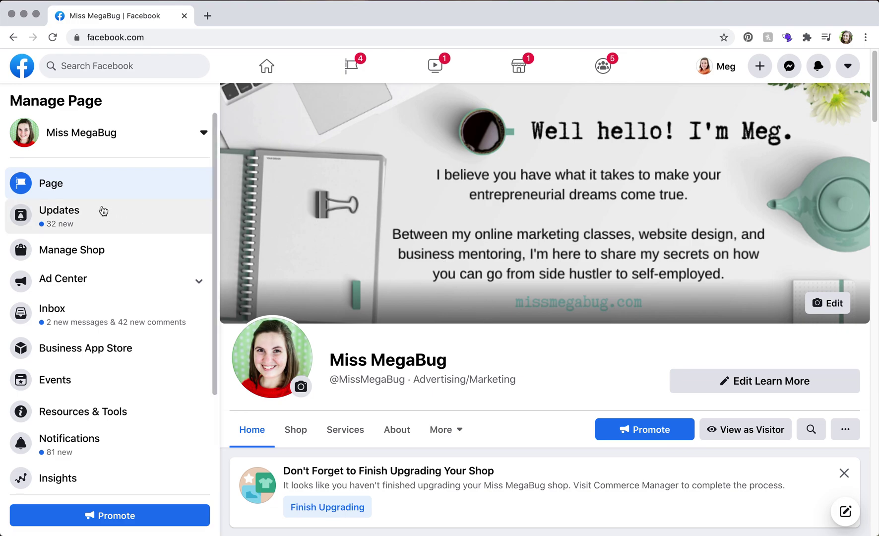
# - Scroll down the Manage Page sidebar and go to Publishing Tools to list the published posts
pyautogui.scroll(-3, 112, 254)
pyautogui.scroll(-2, 112, 255)
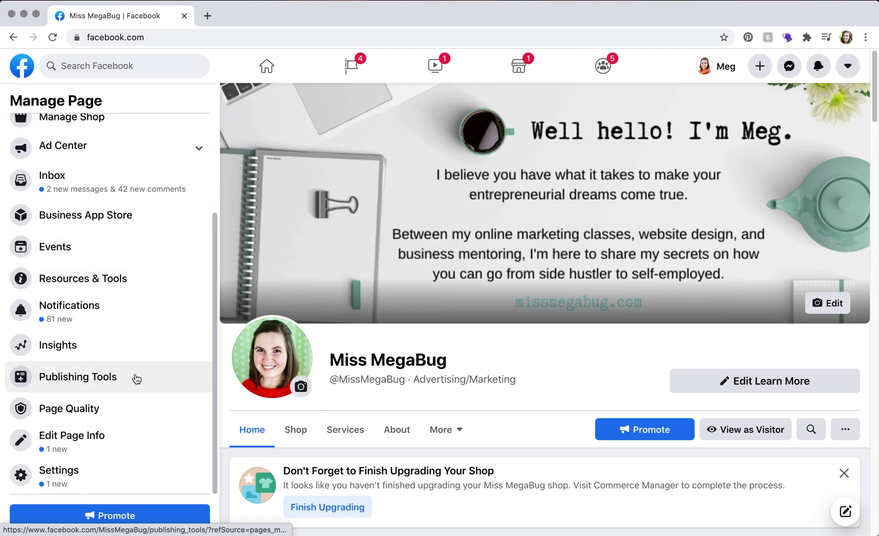
pyautogui.click(93, 378)
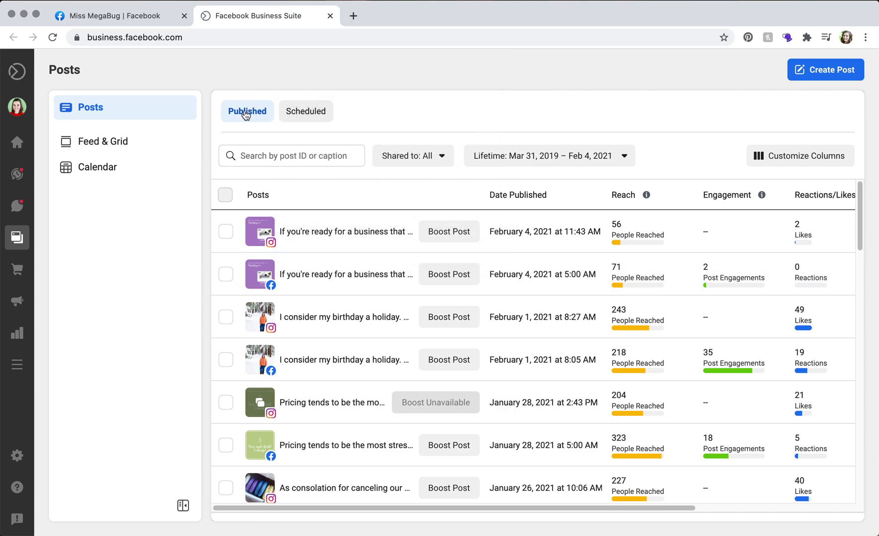
# - Confirm the Scheduled list is empty, start a new scheduled post, and add the Instagram placement
pyautogui.click(308, 114)
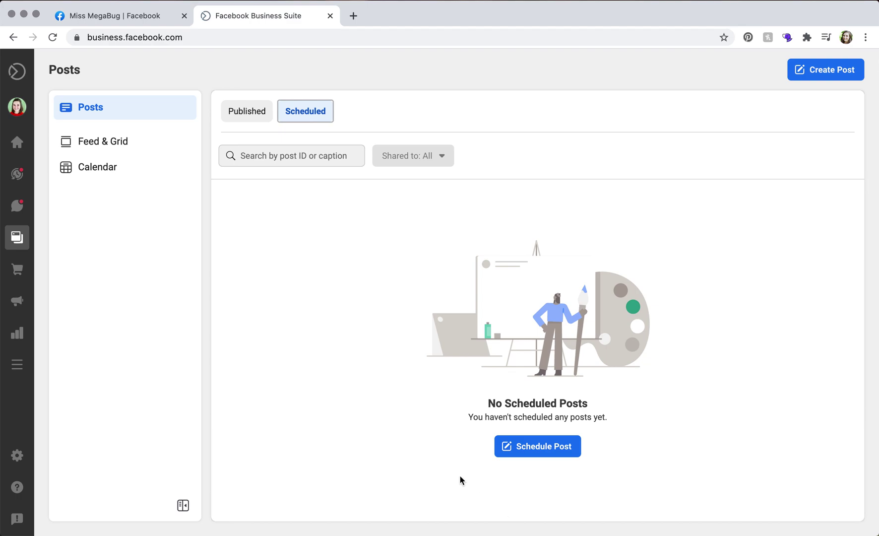
pyautogui.click(555, 455)
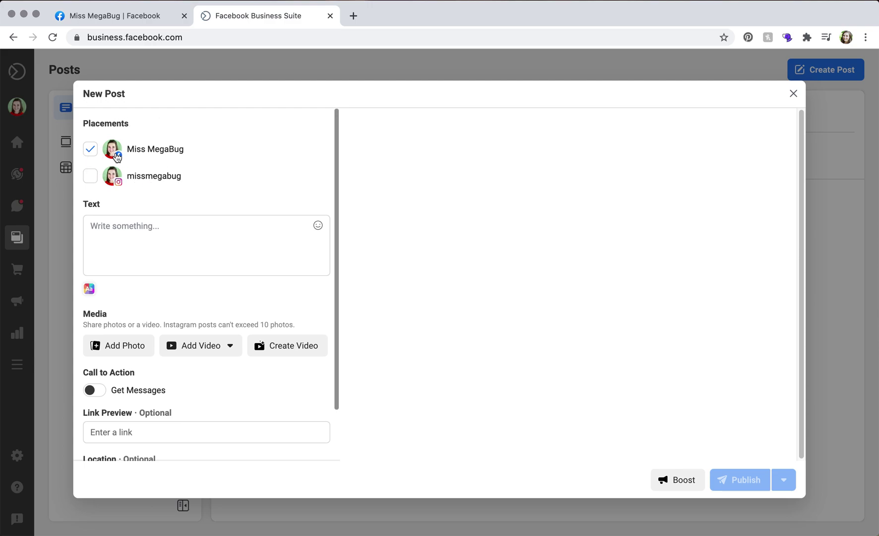
pyautogui.click(90, 180)
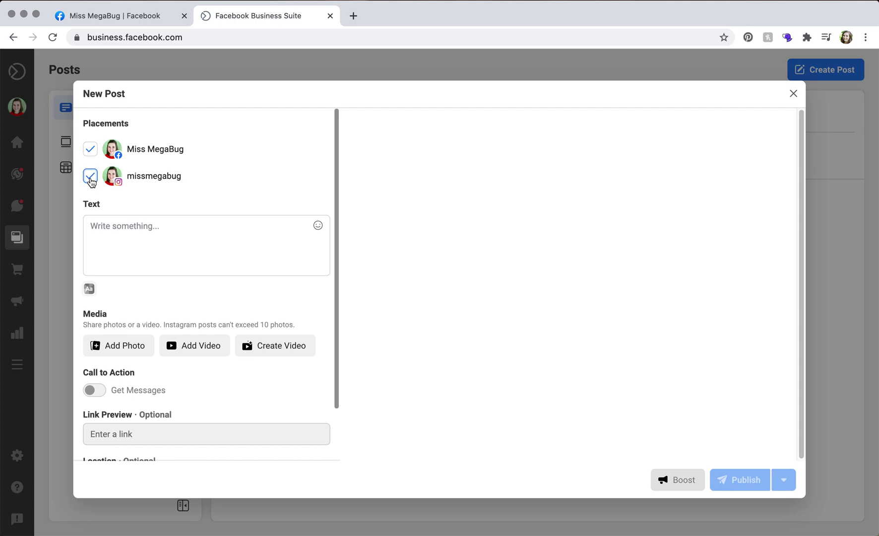
# - Attach MissMegaBug_Meg Birthday.jpg from Dropbox as the post's photo
pyautogui.click(123, 349)
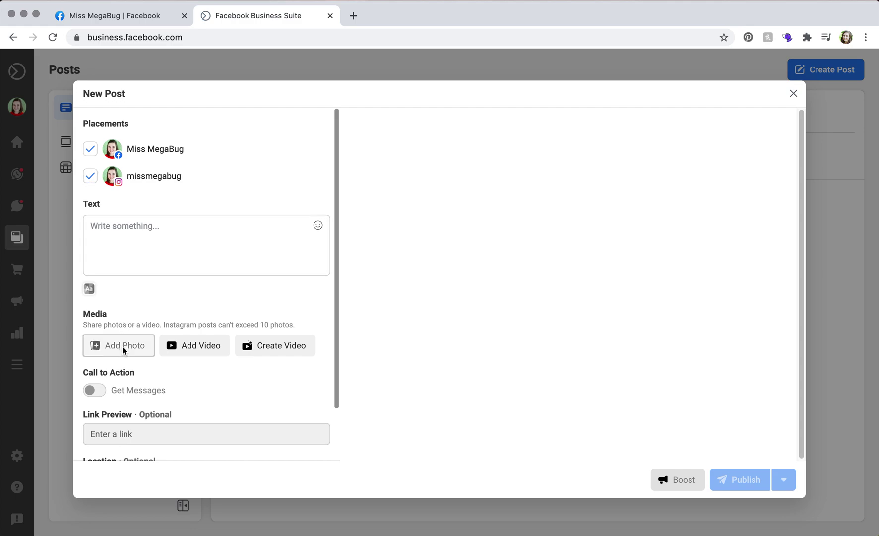
pyautogui.click(38, 114)
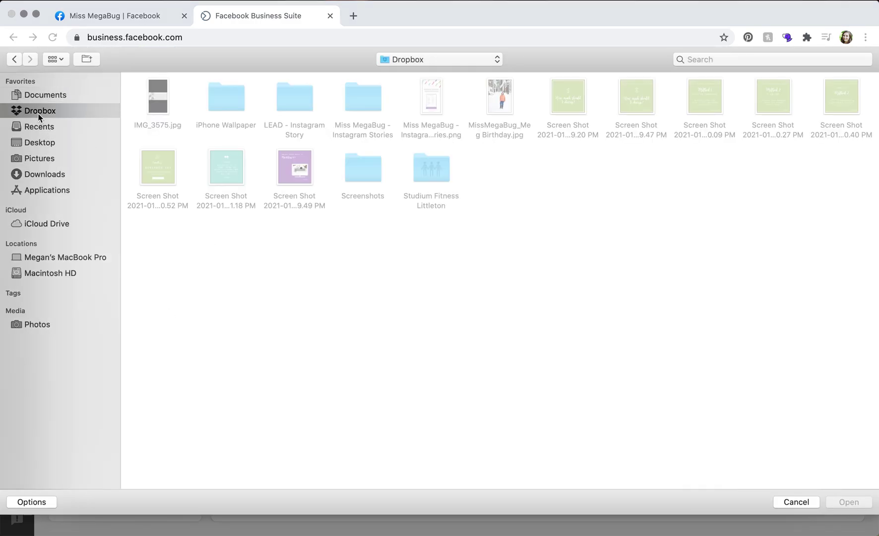
pyautogui.click(297, 171)
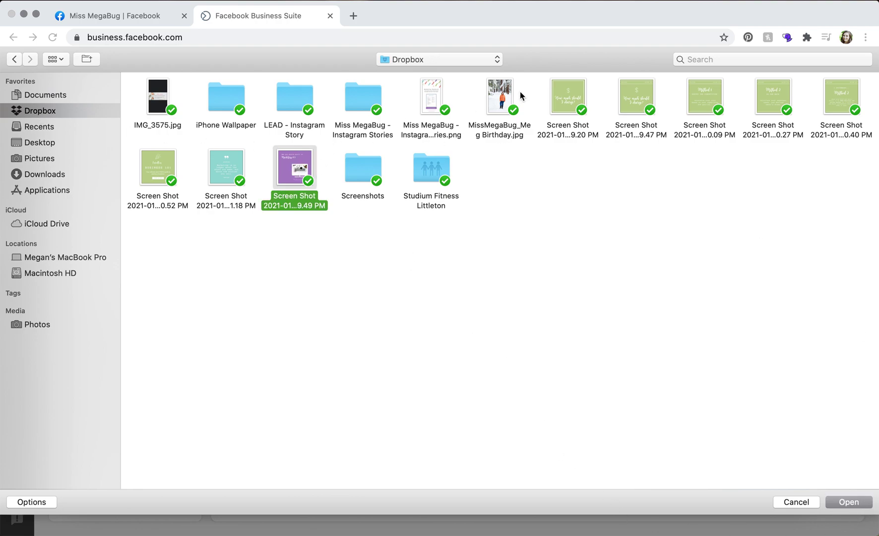
pyautogui.click(500, 98)
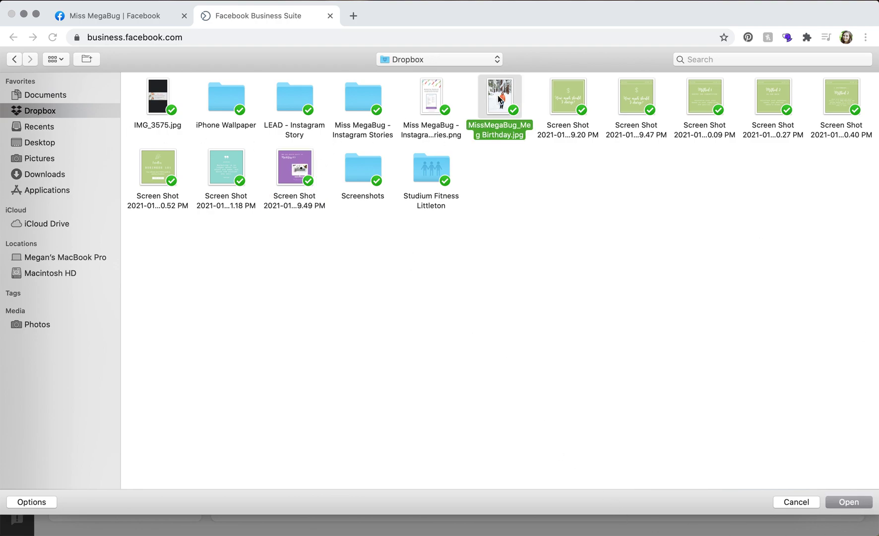
pyautogui.click(835, 505)
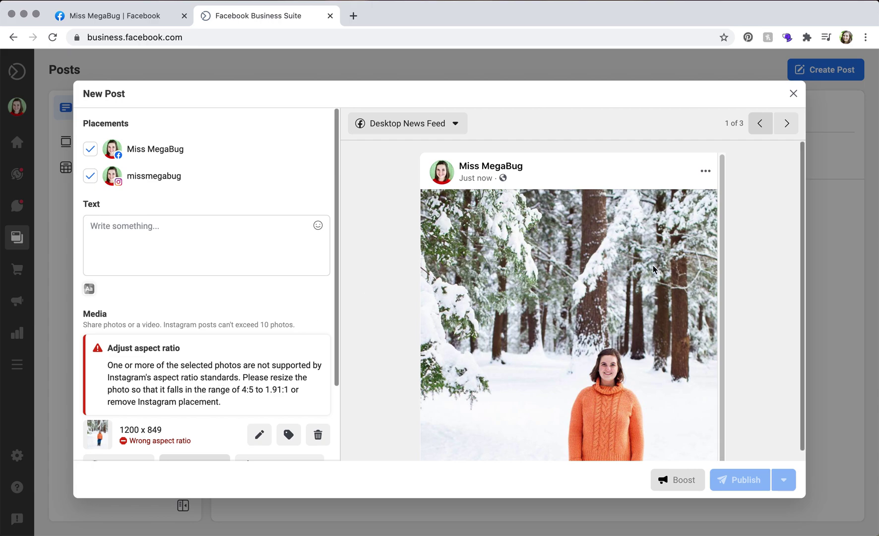
pyautogui.scroll(-3, 653, 269)
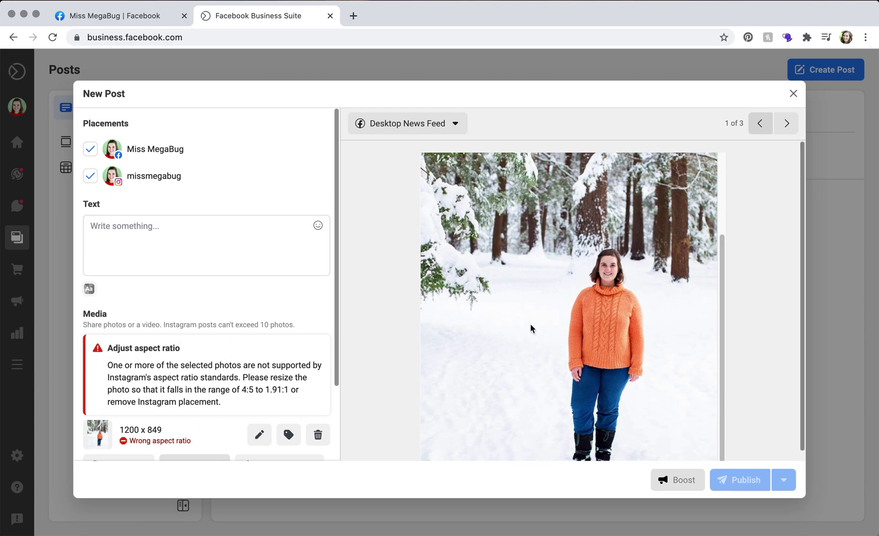
# - Untick the Instagram placement to clear the aspect-ratio warning on the 1200 x 849 photo
pyautogui.scroll(3, 526, 325)
pyautogui.scroll(-3, 525, 327)
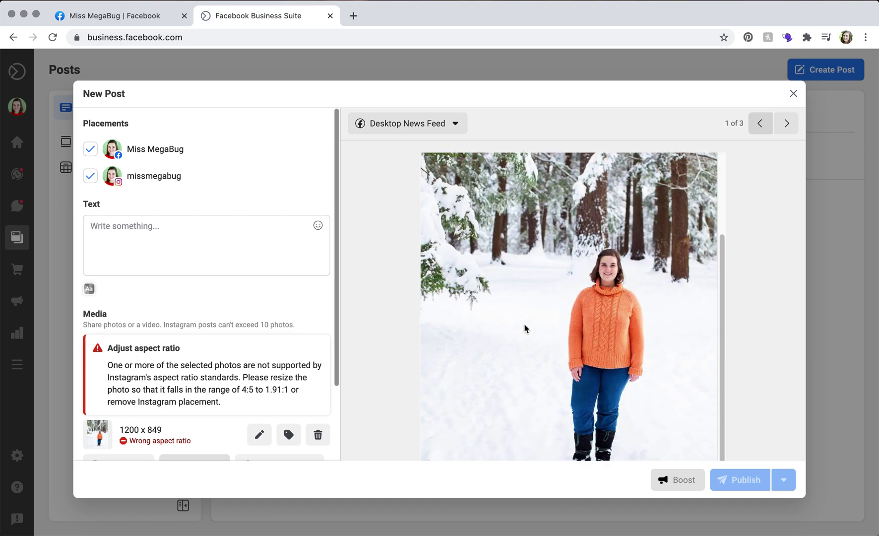
pyautogui.scroll(3, 525, 328)
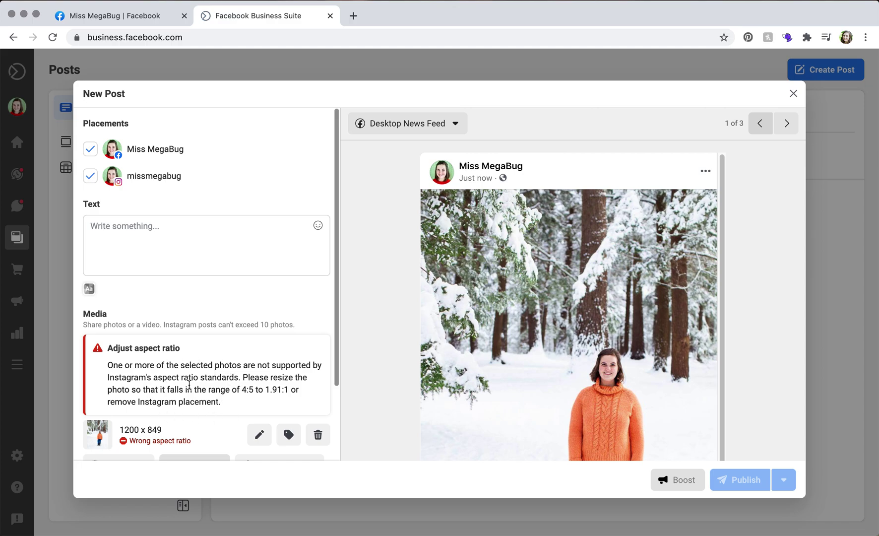
pyautogui.click(99, 182)
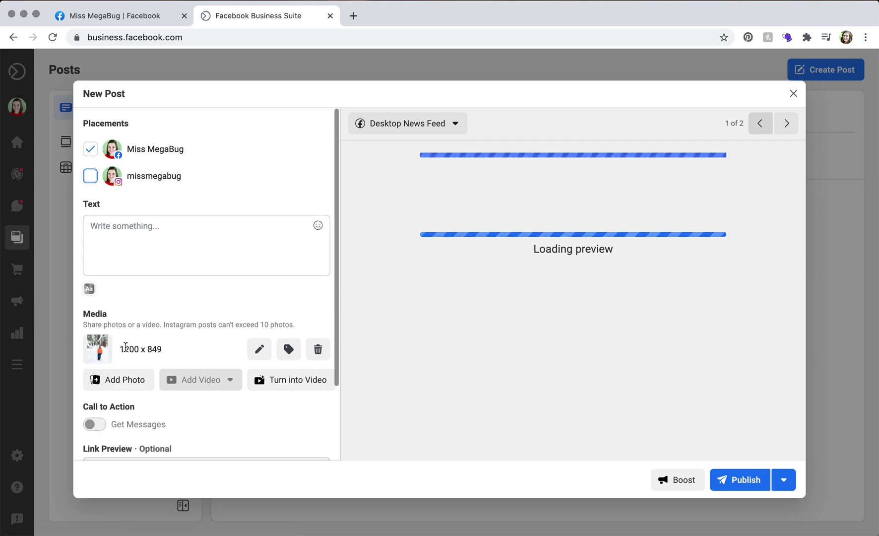
# - Swap the birthday photo for the square 1798 x 1798 Marketing 101 graphic and re-add Instagram
pyautogui.click(320, 355)
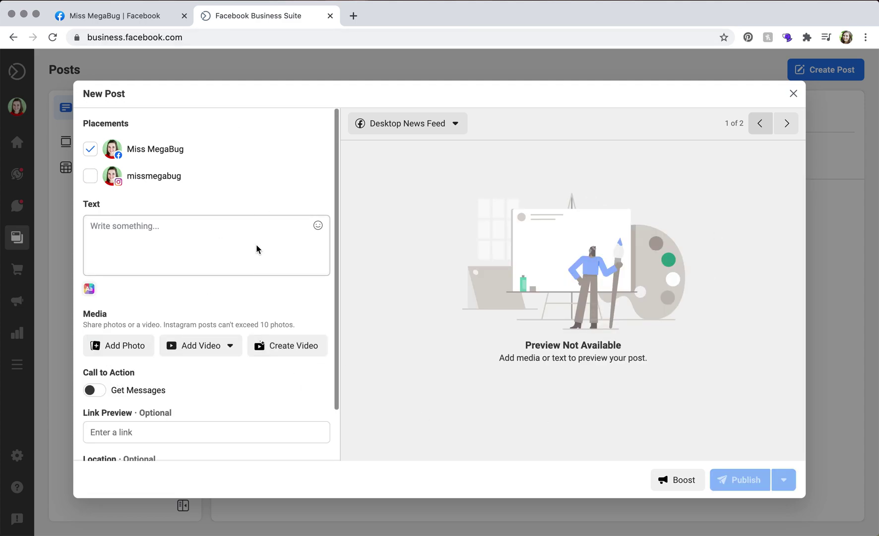
pyautogui.click(124, 347)
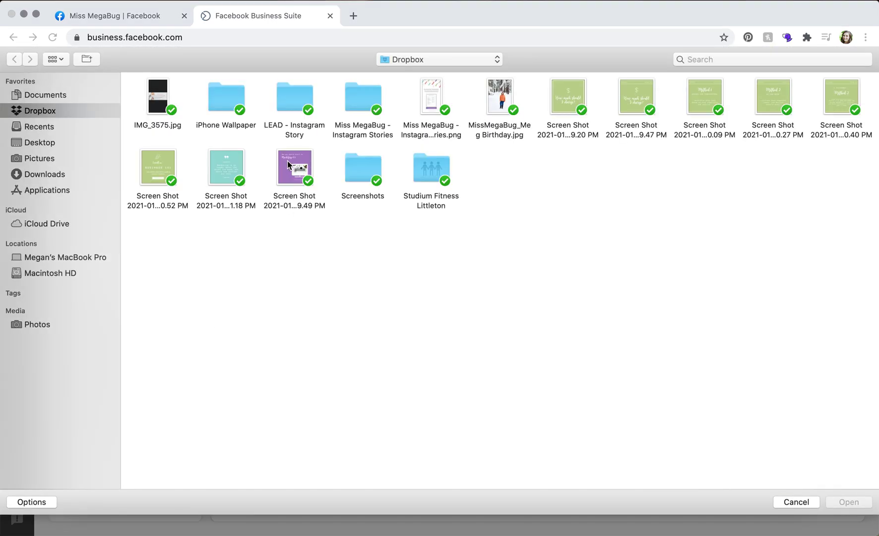
pyautogui.click(288, 164)
pyautogui.click(858, 503)
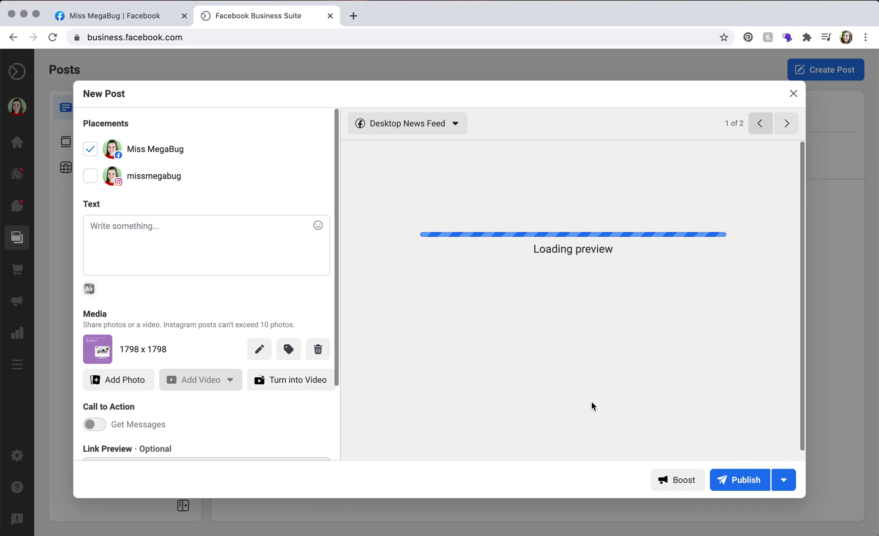
pyautogui.click(91, 177)
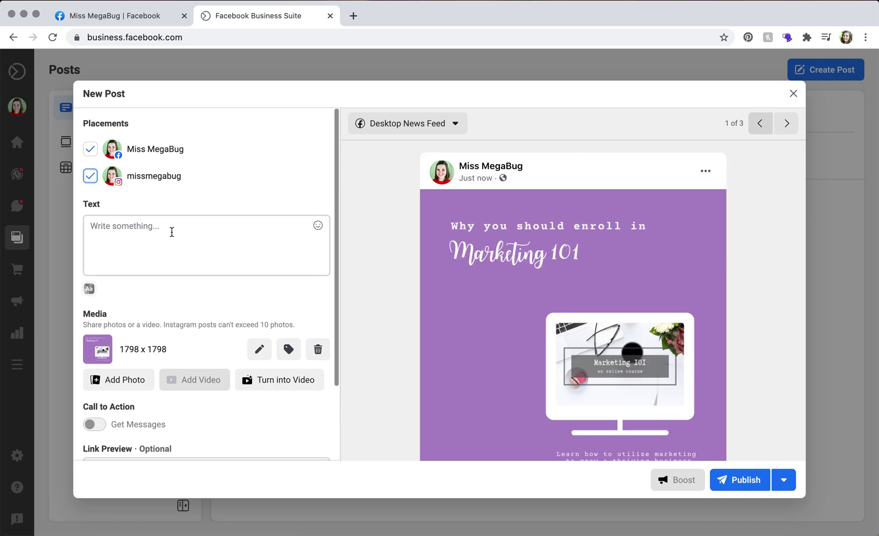
pyautogui.click(172, 231)
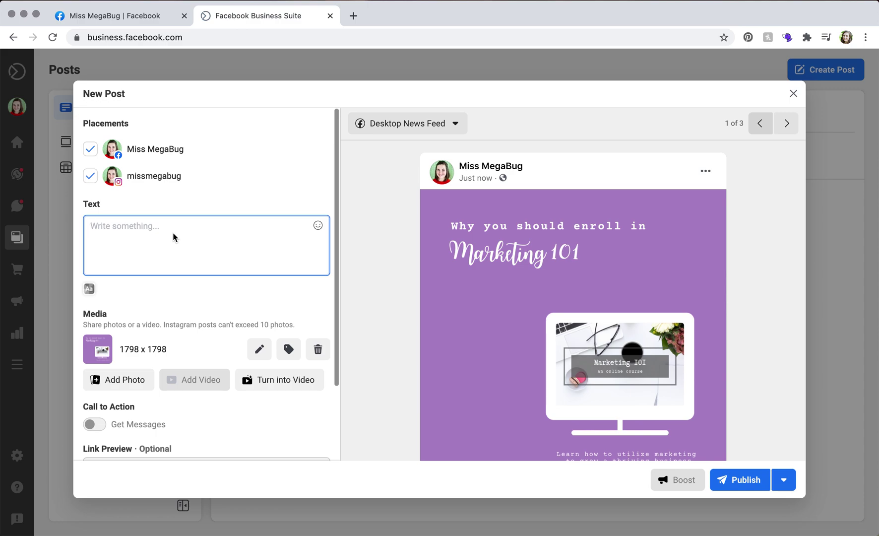
# - Tag the LEAD: Littleton Entertainment And Development page in the caption
pyautogui.write('@lea')
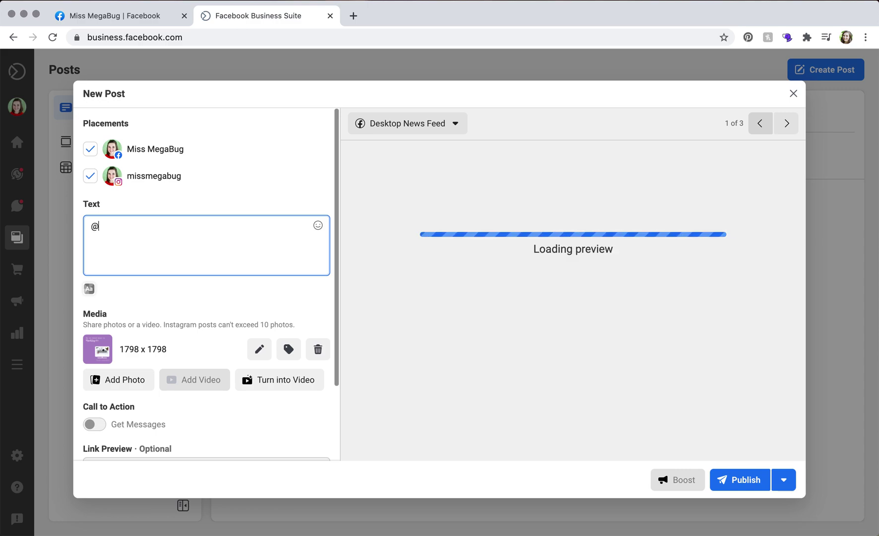
pyautogui.write('d')
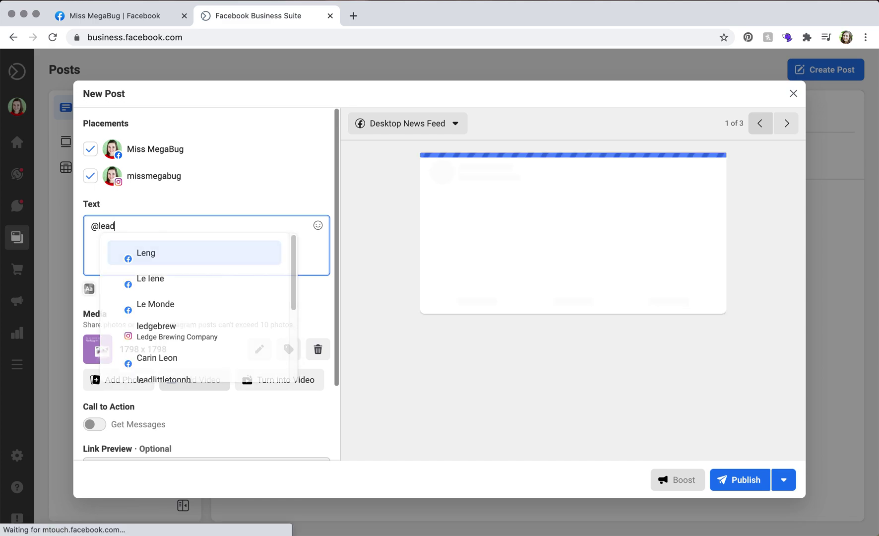
pyautogui.press('BackSpace')
pyautogui.press('BackSpace')
pyautogui.press('BackSpace')
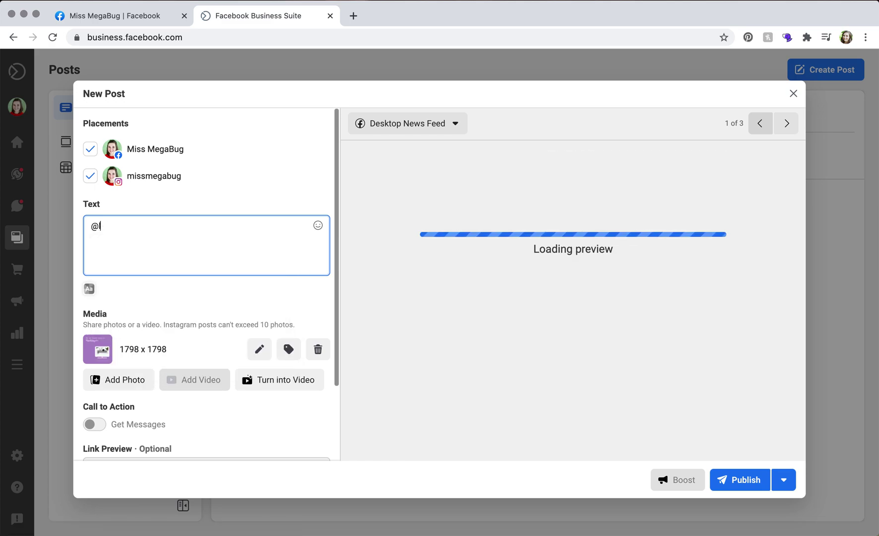
pyautogui.write('ittleton ')
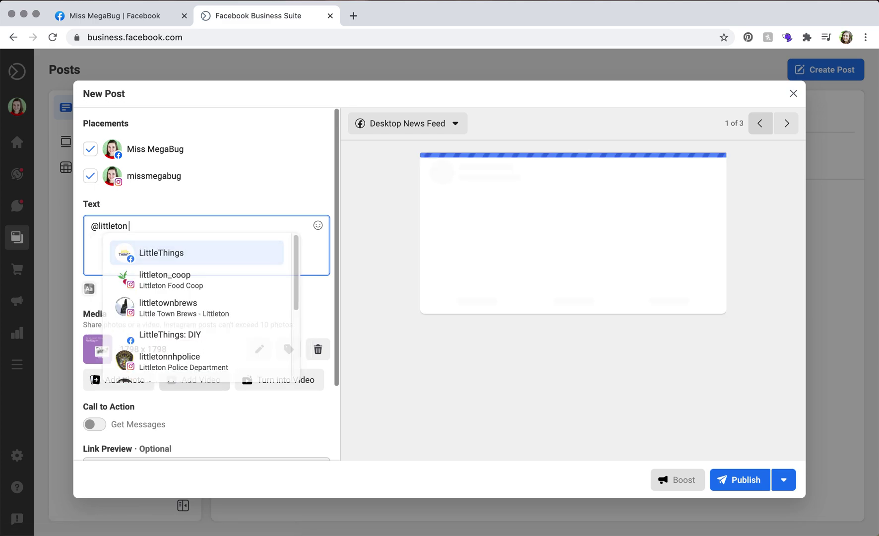
pyautogui.write('entertainment')
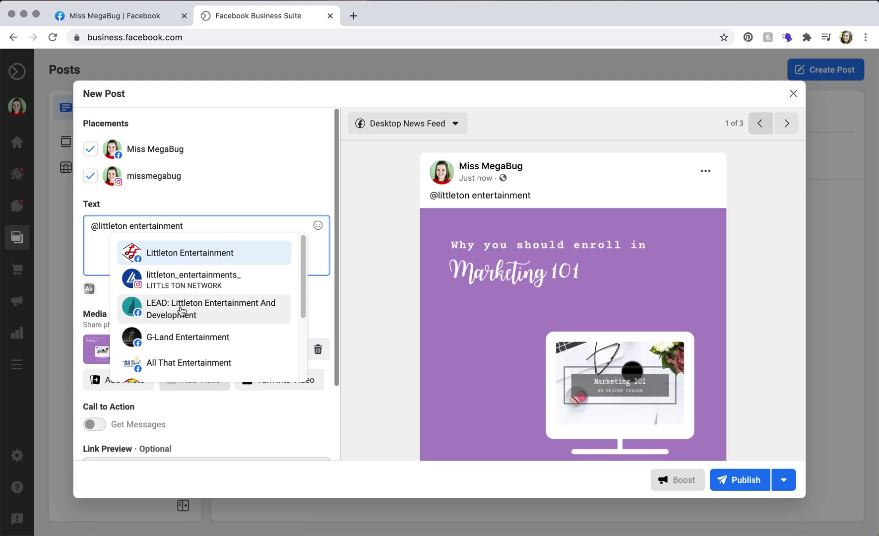
pyautogui.click(181, 310)
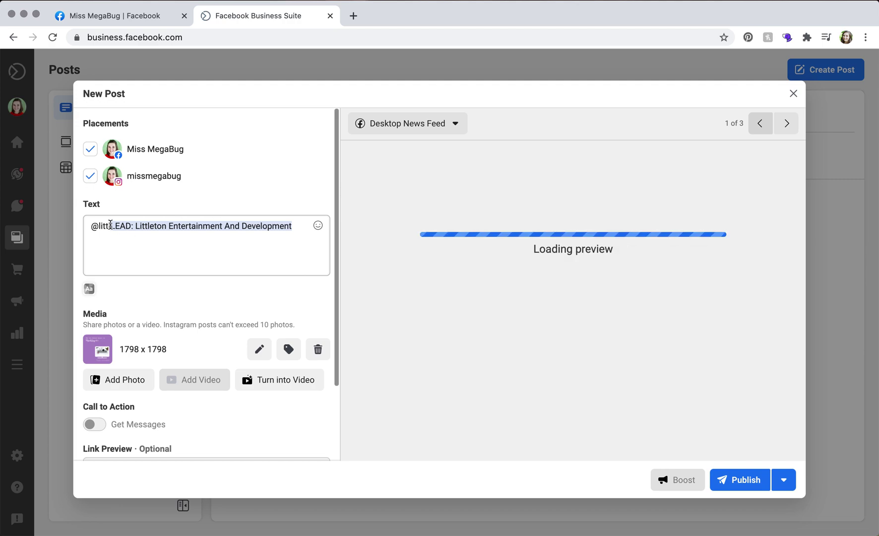
pyautogui.press('BackSpace')
pyautogui.press('BackSpace')
pyautogui.press('BackSpace')
pyautogui.press('BackSpace')
pyautogui.press('BackSpace')
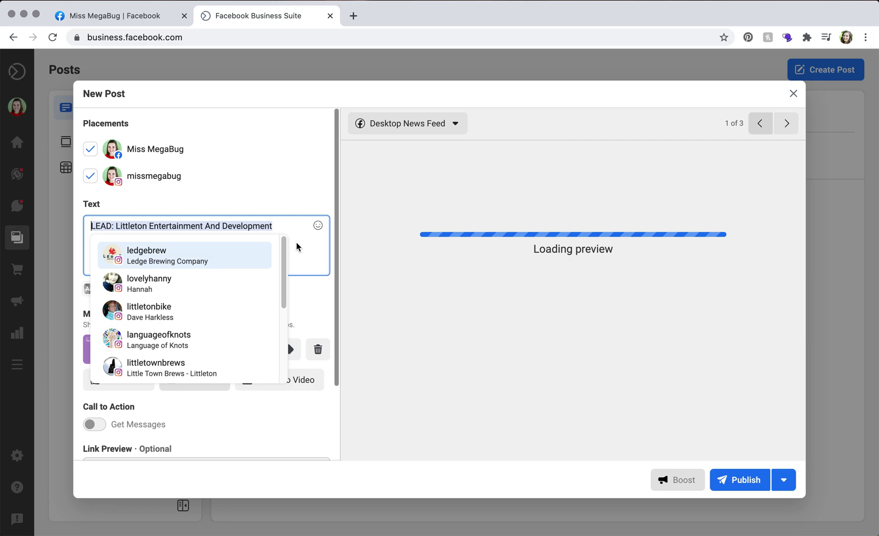
pyautogui.click(295, 226)
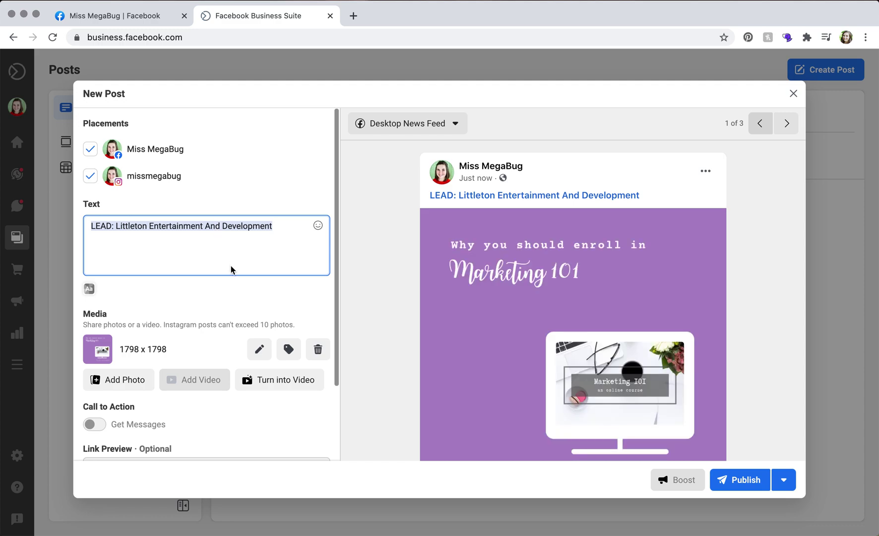
pyautogui.write('@lead')
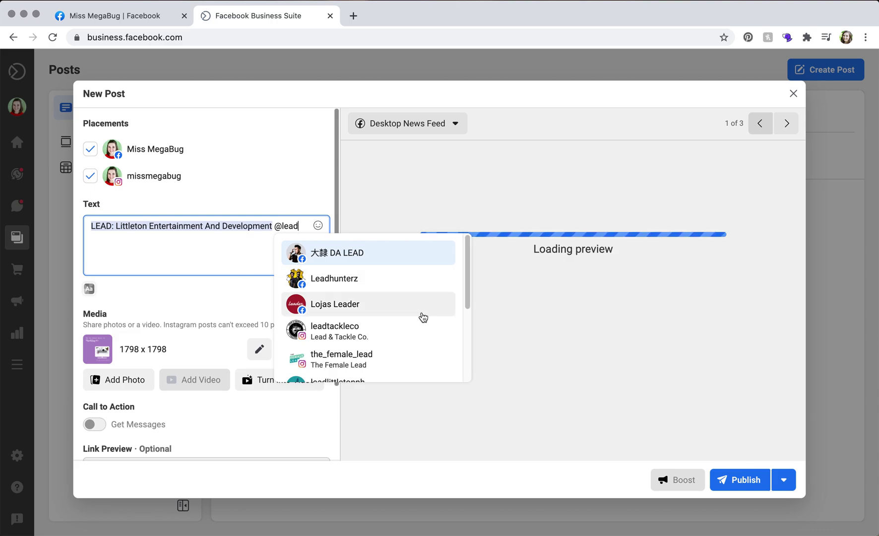
pyautogui.scroll(-2, 367, 337)
pyautogui.click(339, 330)
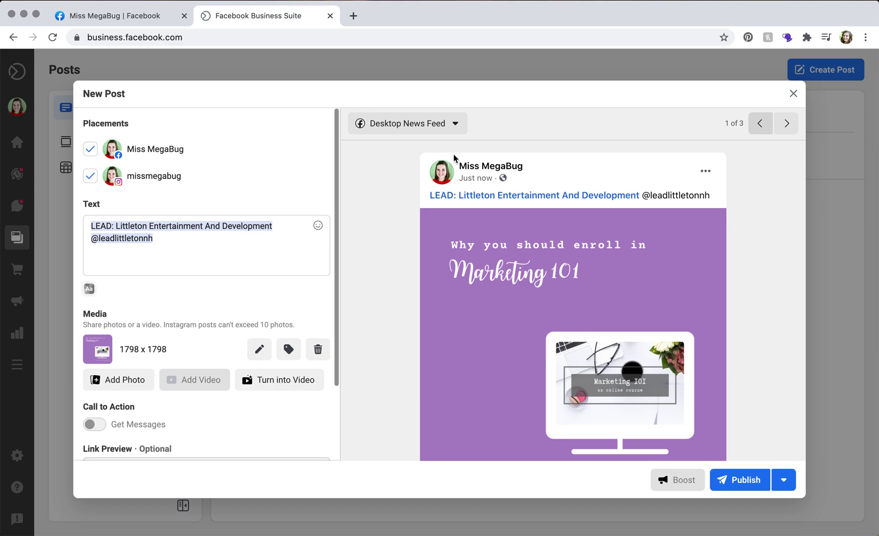
# - Switch the post preview to Instagram Feed
pyautogui.click(437, 124)
pyautogui.click(403, 201)
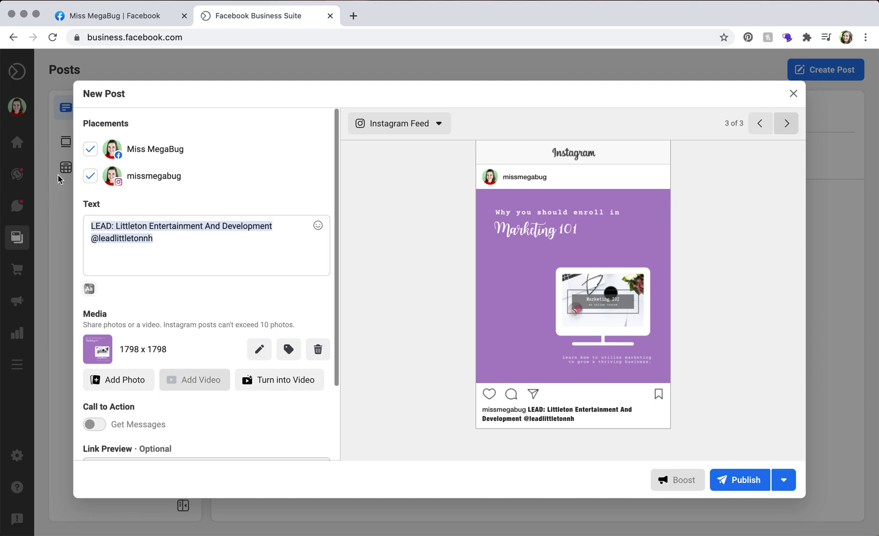
pyautogui.click(91, 177)
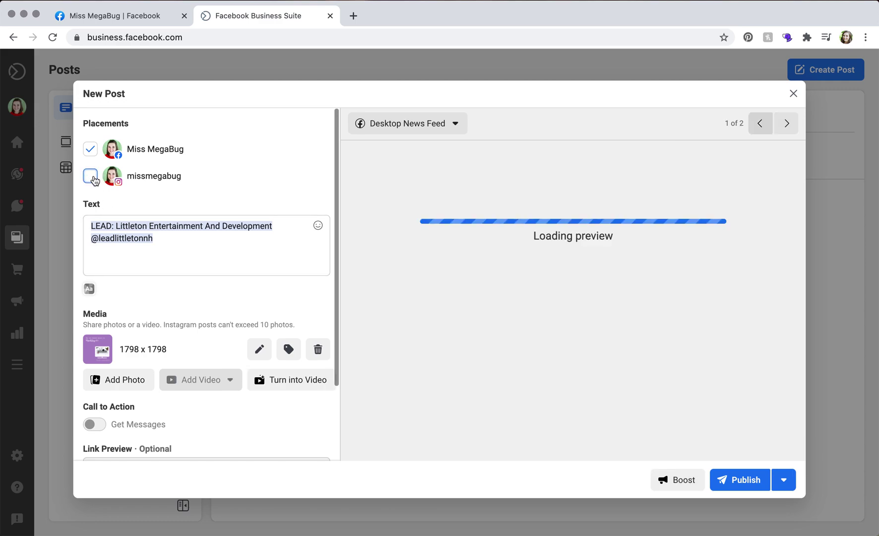
pyautogui.moveTo(170, 241); pyautogui.dragTo(91, 238)
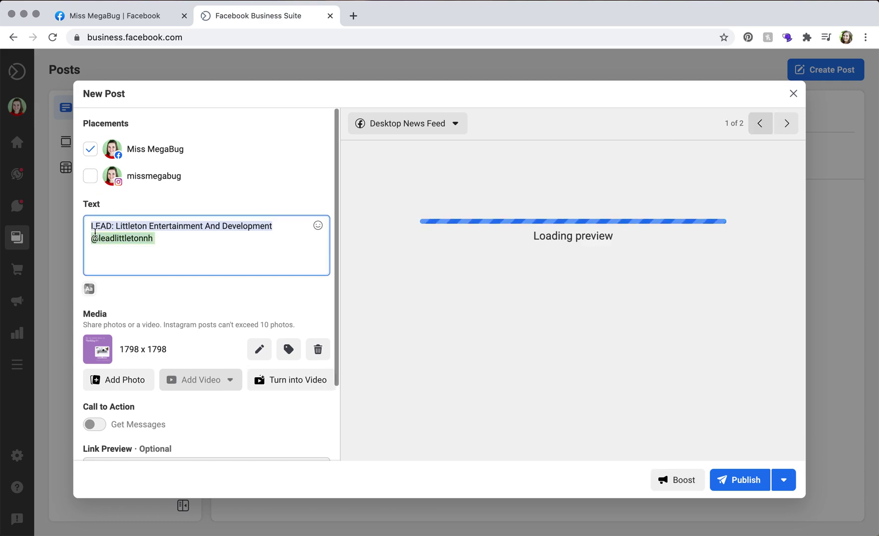
pyautogui.press('BackSpace')
pyautogui.press('BackSpace')
pyautogui.write('caption')
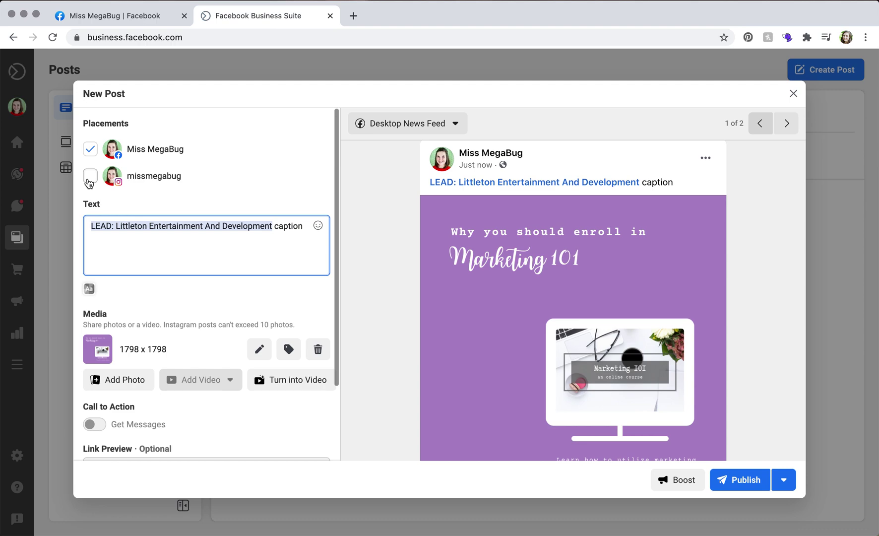
pyautogui.click(90, 177)
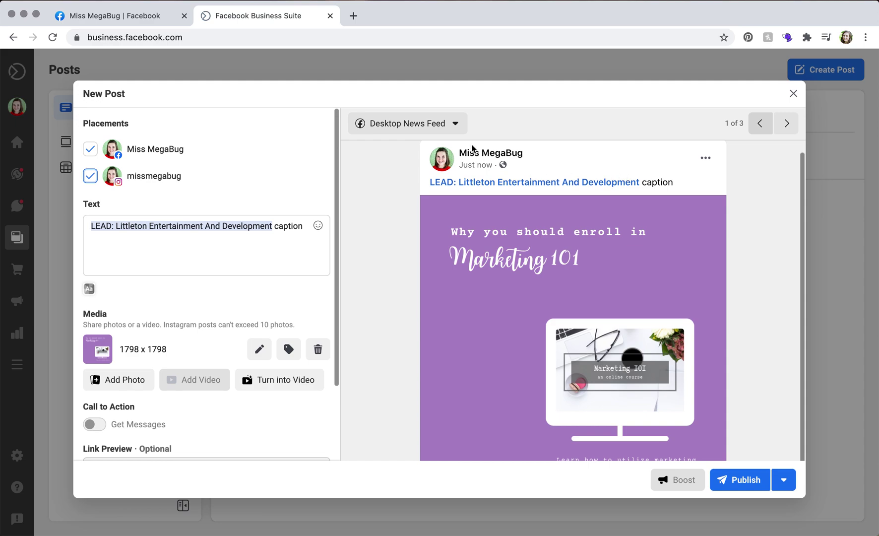
pyautogui.click(454, 124)
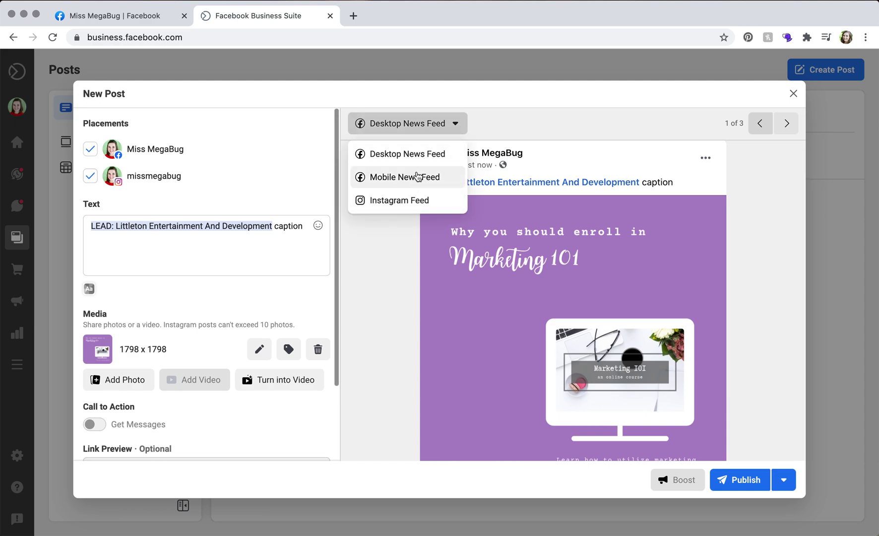
pyautogui.click(388, 239)
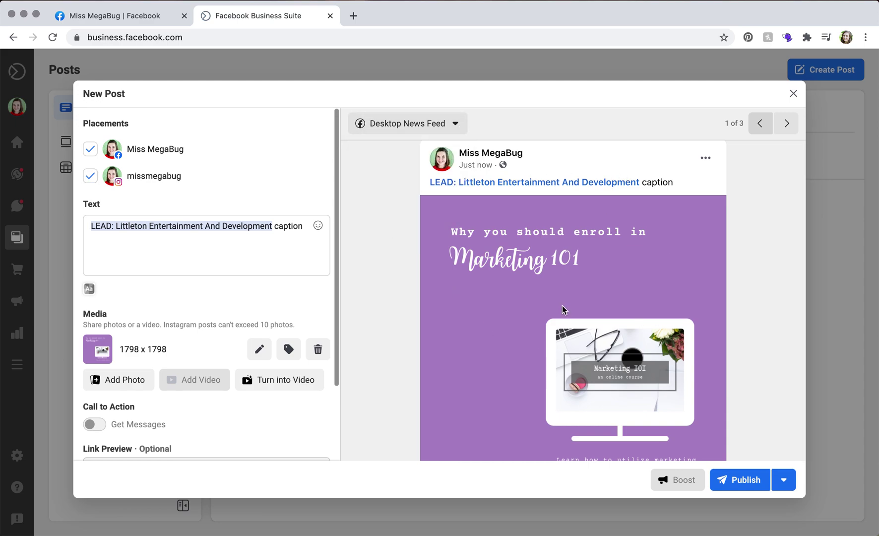
pyautogui.click(192, 246)
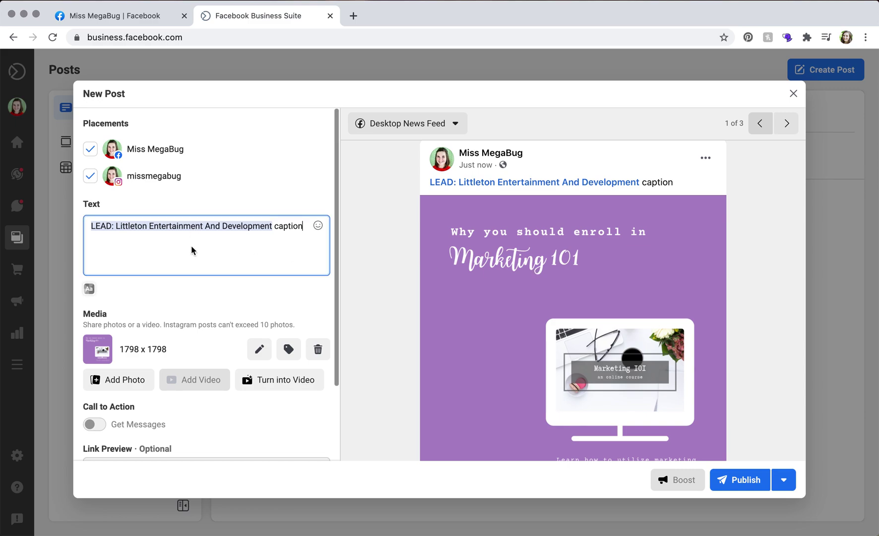
pyautogui.scroll(-1, 190, 247)
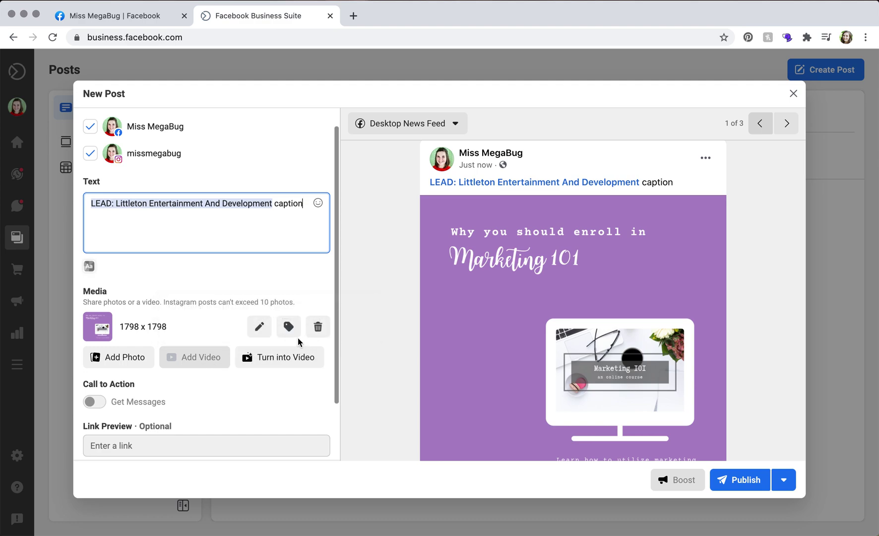
pyautogui.scroll(-3, 292, 386)
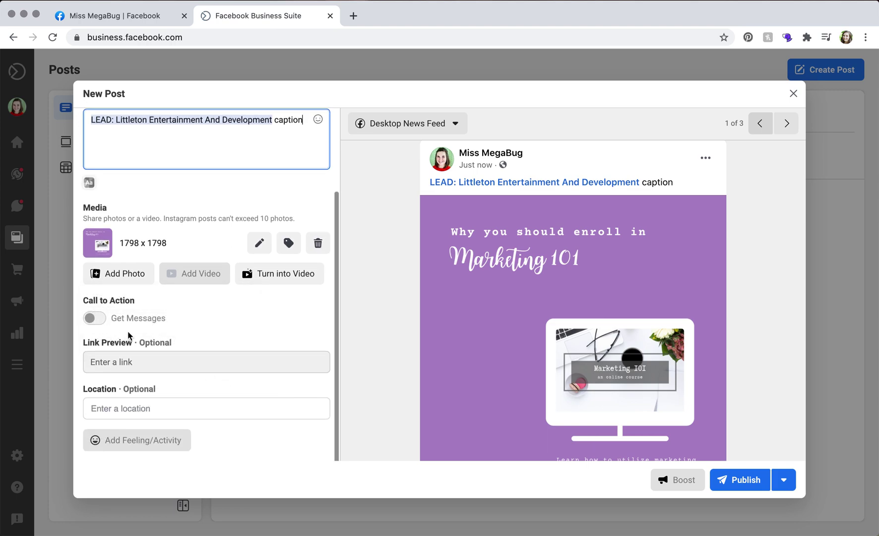
pyautogui.scroll(3, 127, 318)
# - Uncheck the missmegabug Instagram placement so only the Facebook page remains
pyautogui.click(90, 176)
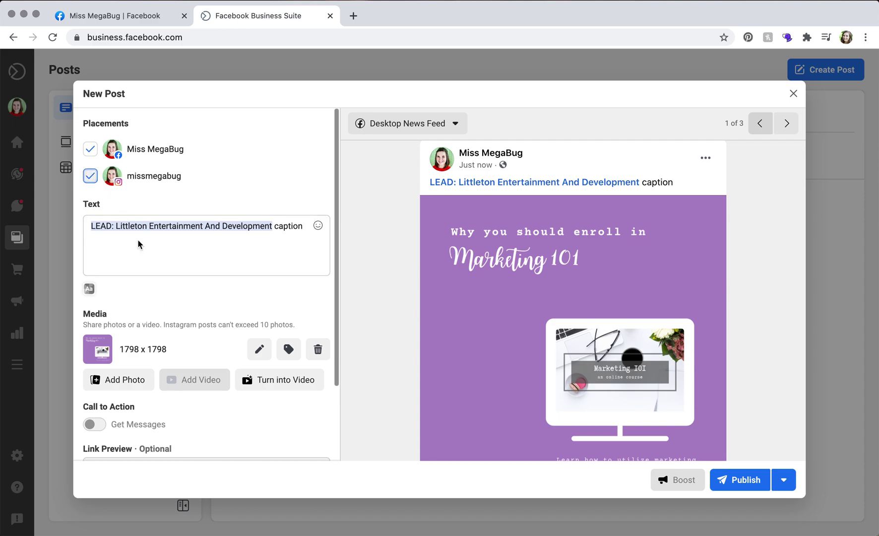
pyautogui.scroll(-3, 175, 324)
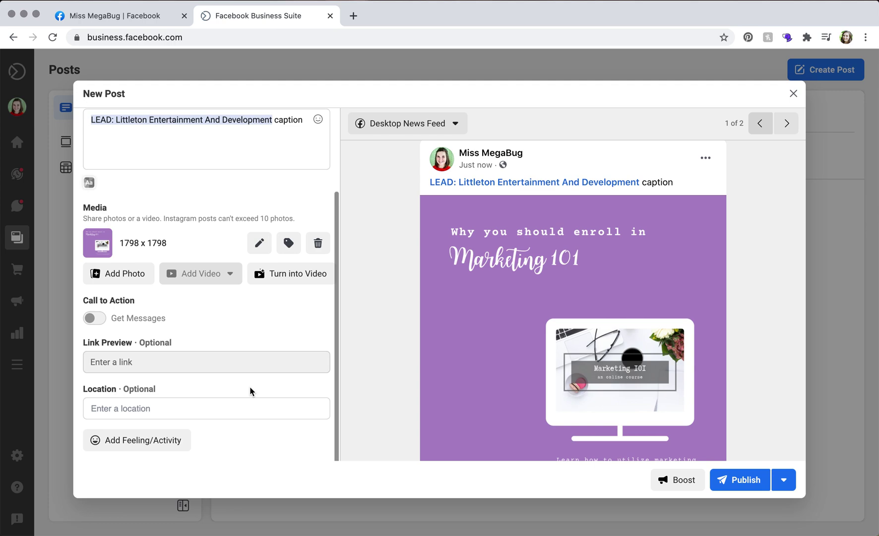
pyautogui.moveTo(192, 342)
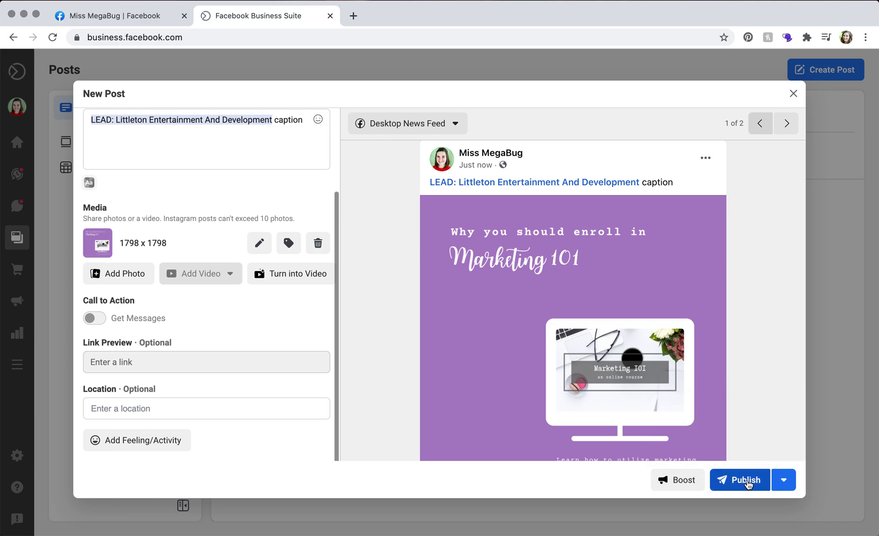
# - Schedule the post for February 17, 2021 at 05:00 AM
pyautogui.click(785, 480)
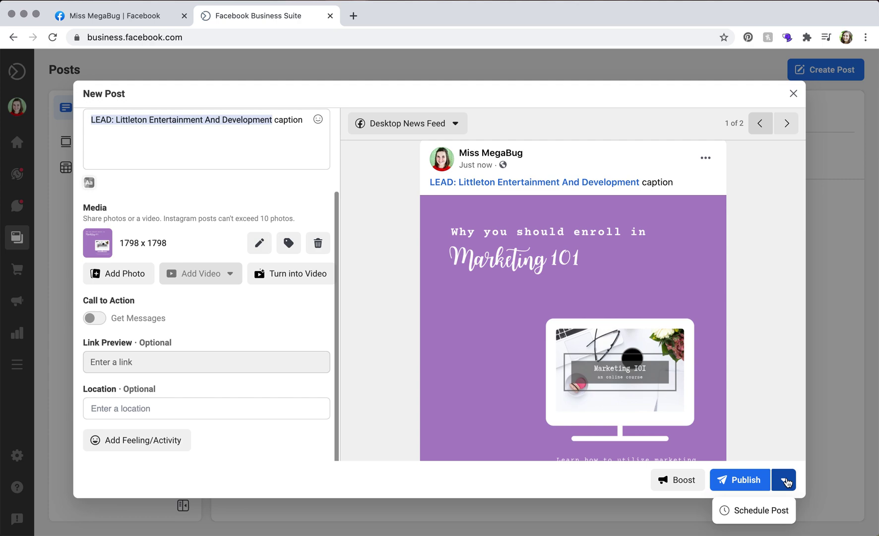
pyautogui.click(777, 512)
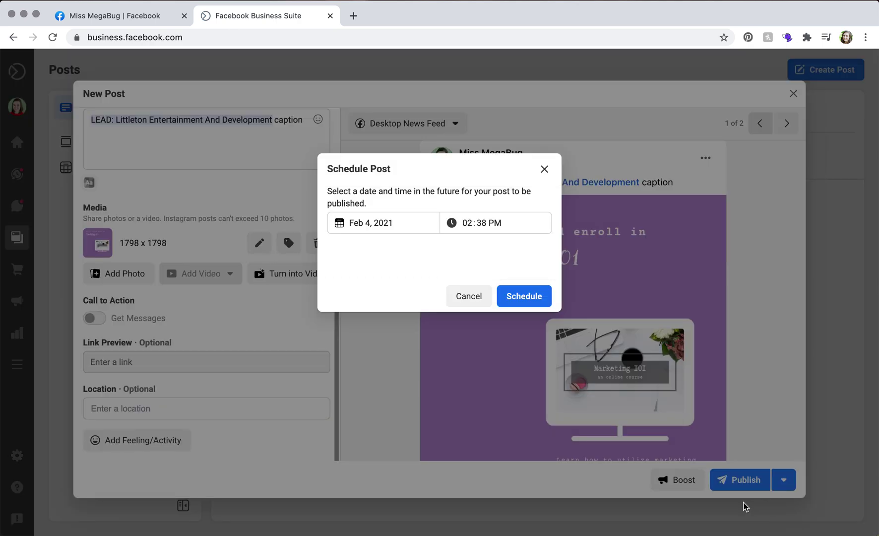
pyautogui.click(366, 222)
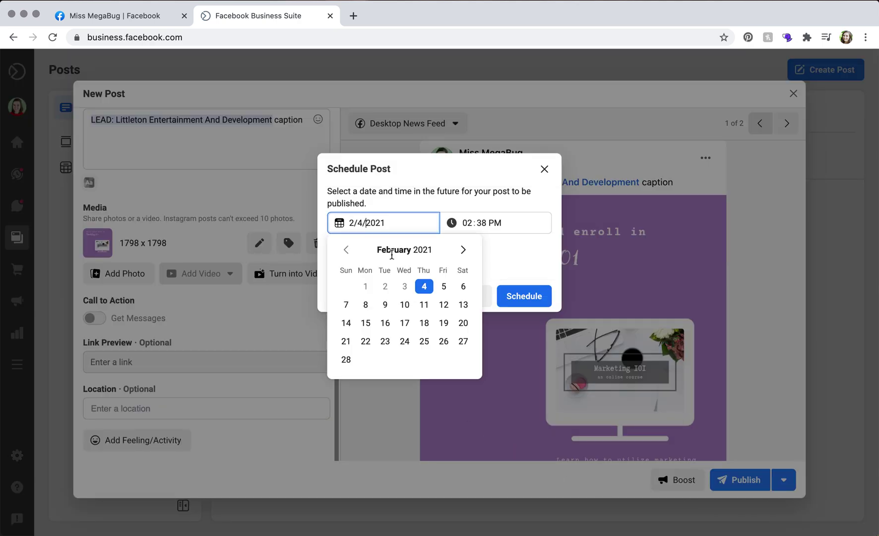
pyautogui.click(405, 323)
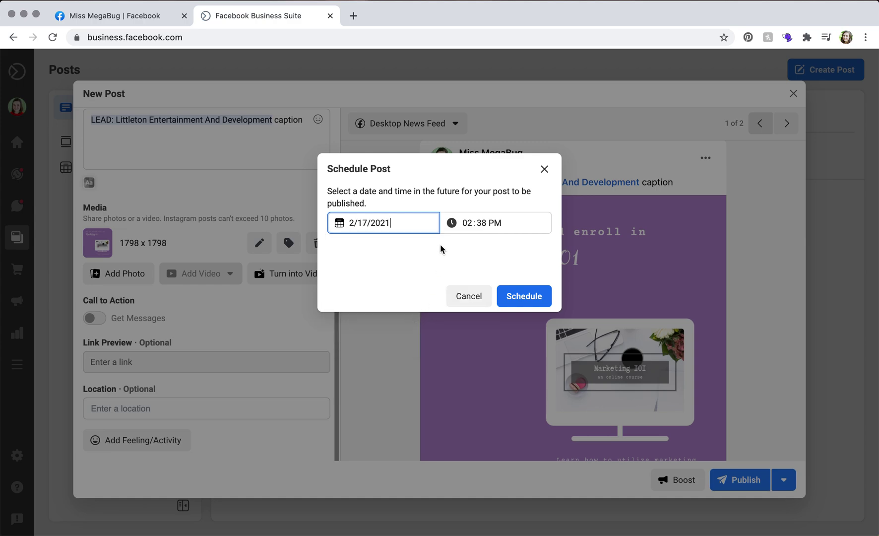
pyautogui.click(466, 221)
pyautogui.write('5')
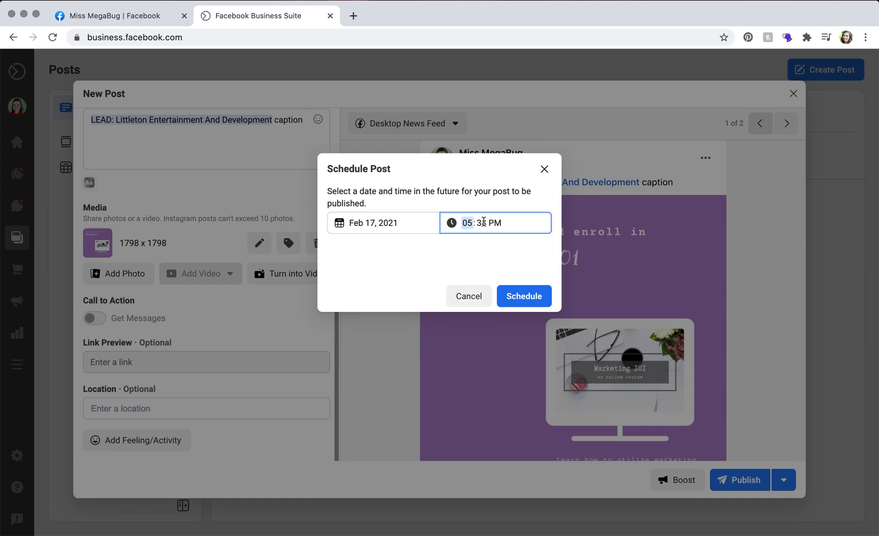
pyautogui.click(484, 221)
pyautogui.write('00a')
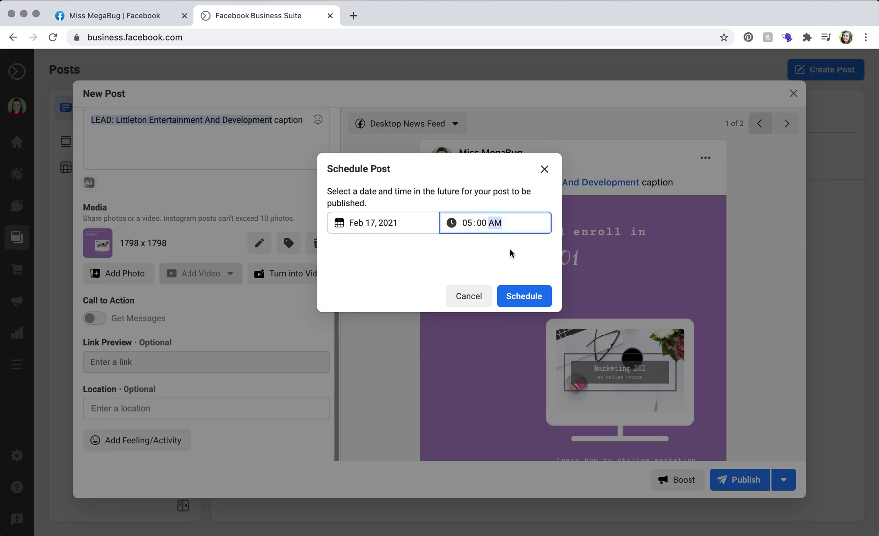
pyautogui.click(521, 296)
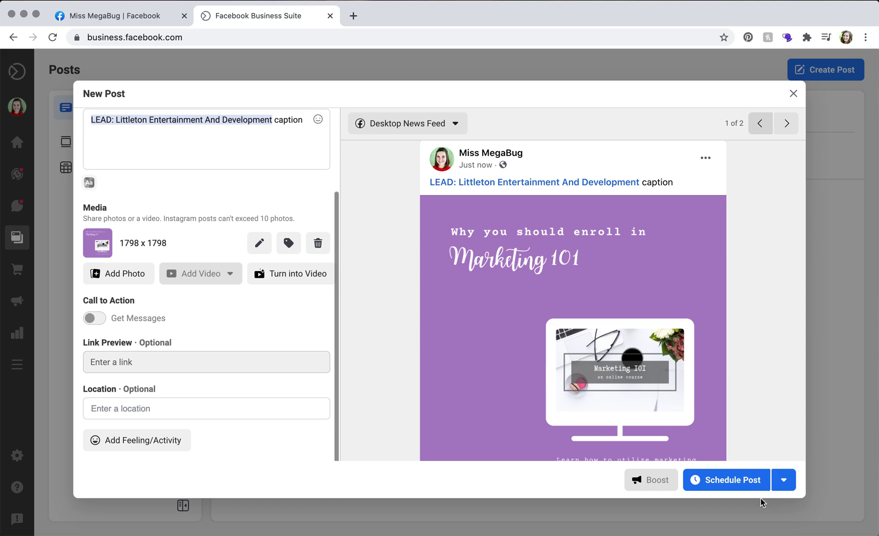
pyautogui.click(733, 481)
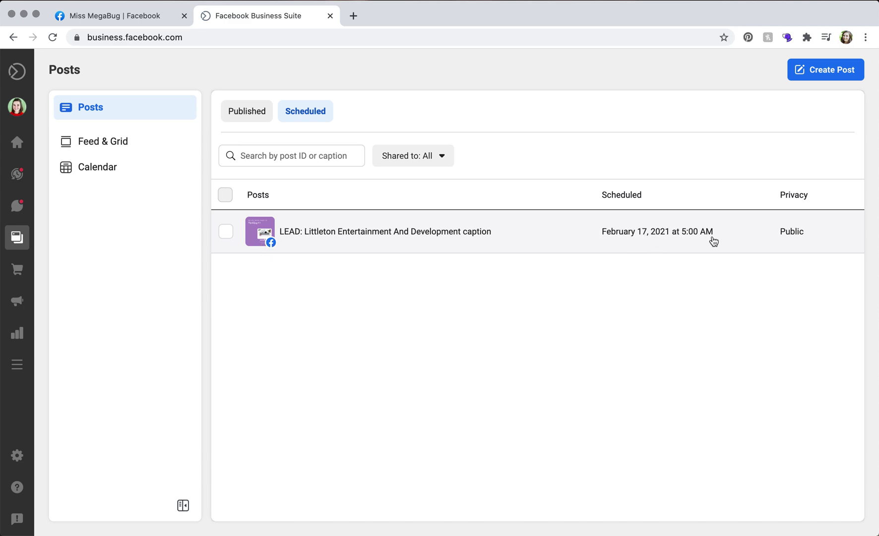
# - Review the scheduled Marketing 101 post's details and options menu, then close the details panel
pyautogui.click(454, 234)
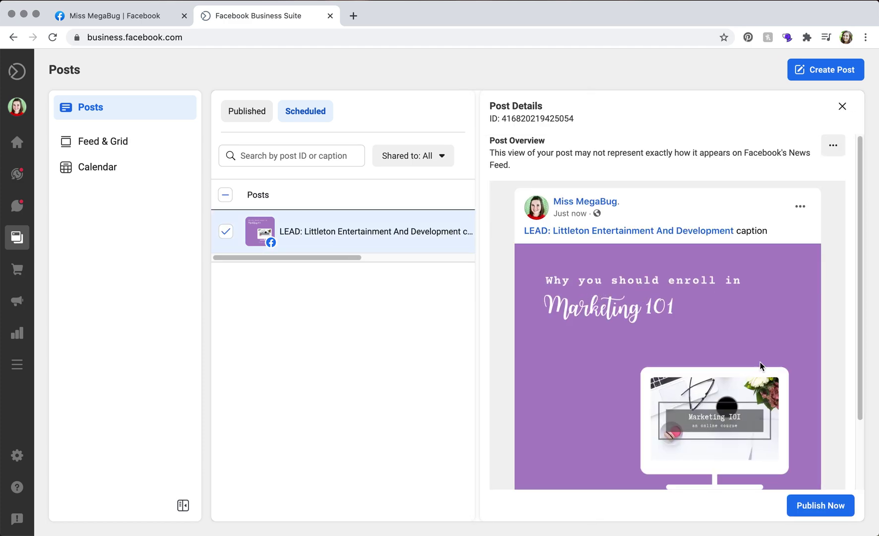
pyautogui.click(832, 154)
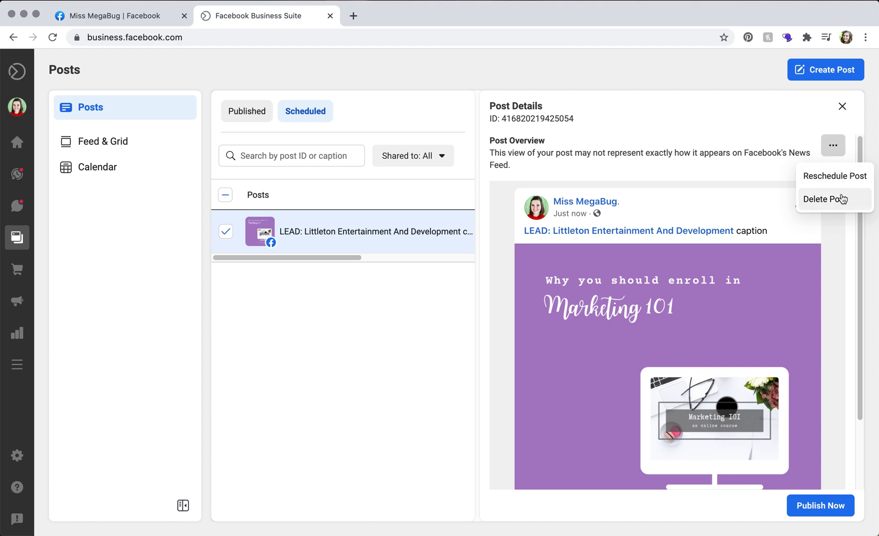
pyautogui.click(742, 204)
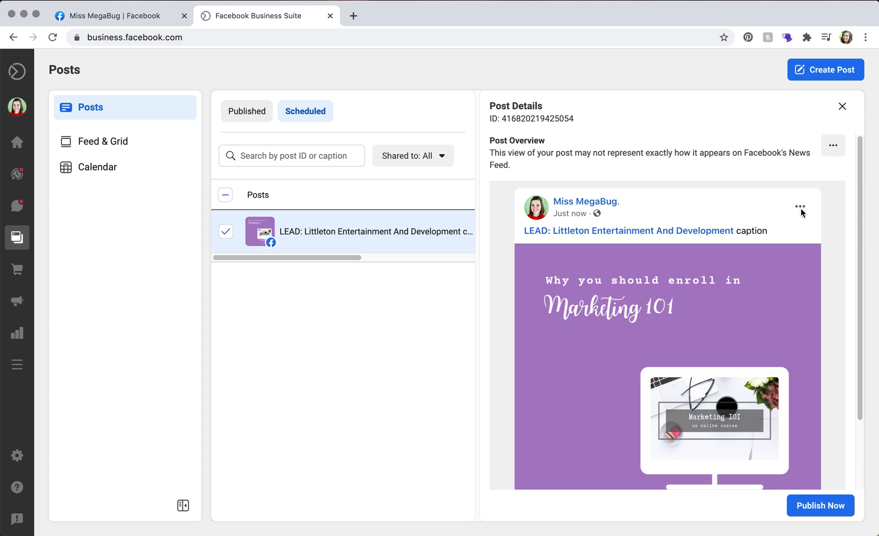
pyautogui.scroll(-3, 789, 258)
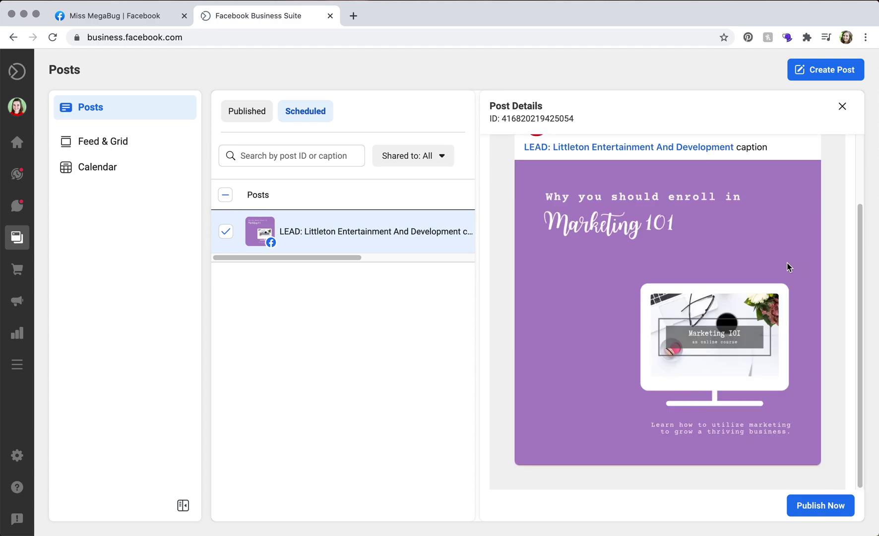
pyautogui.scroll(3, 788, 263)
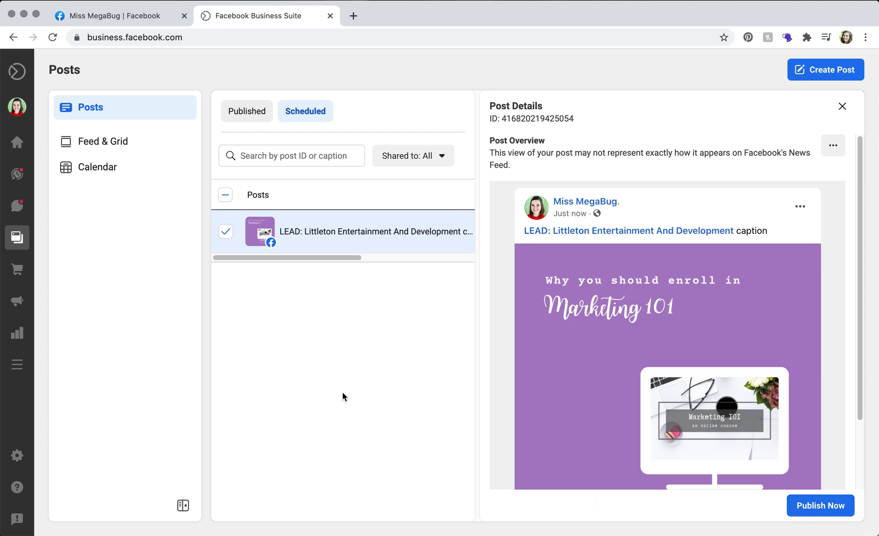
pyautogui.click(843, 106)
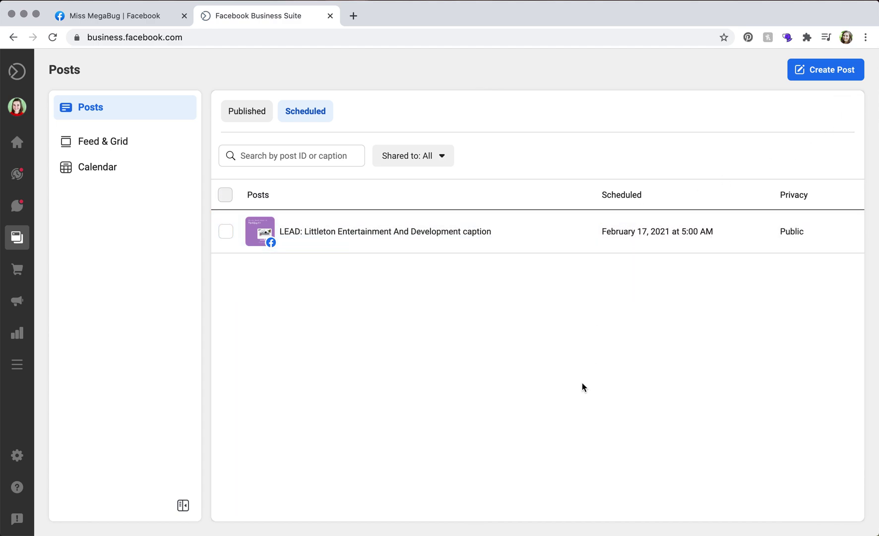